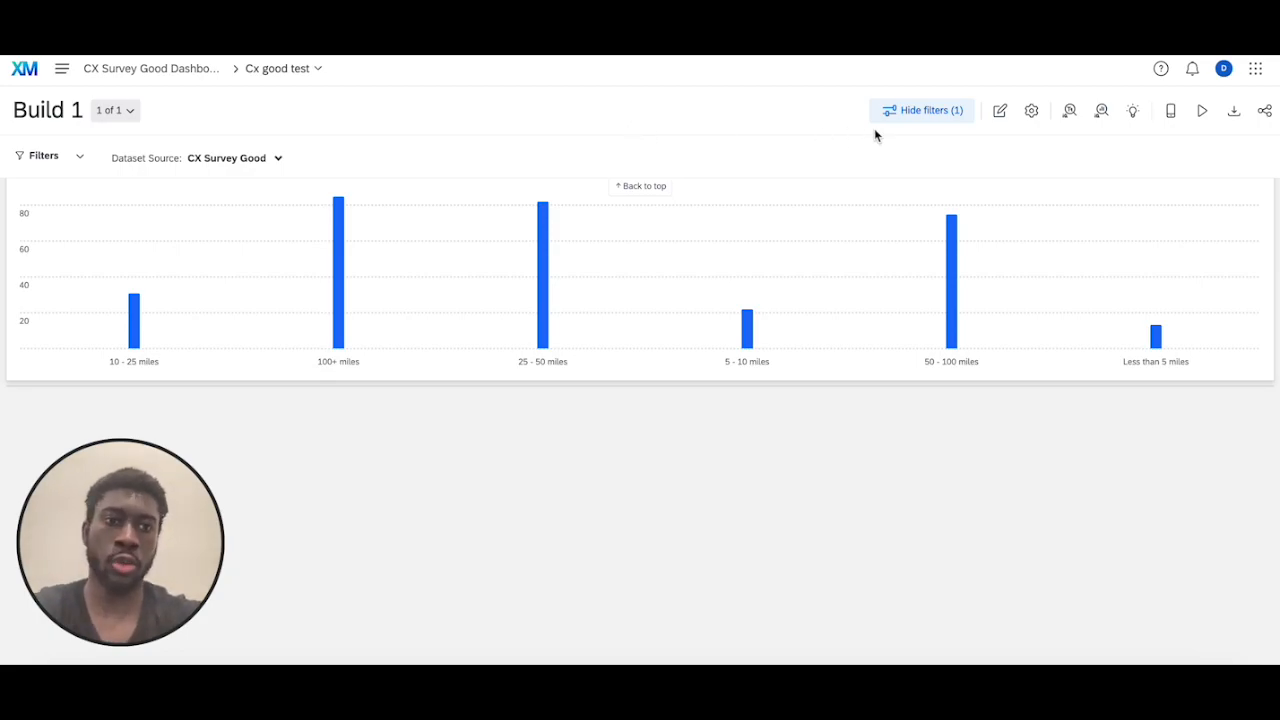
Add a Table widget to the dashboard page and give it a Count metric
click(996, 112)
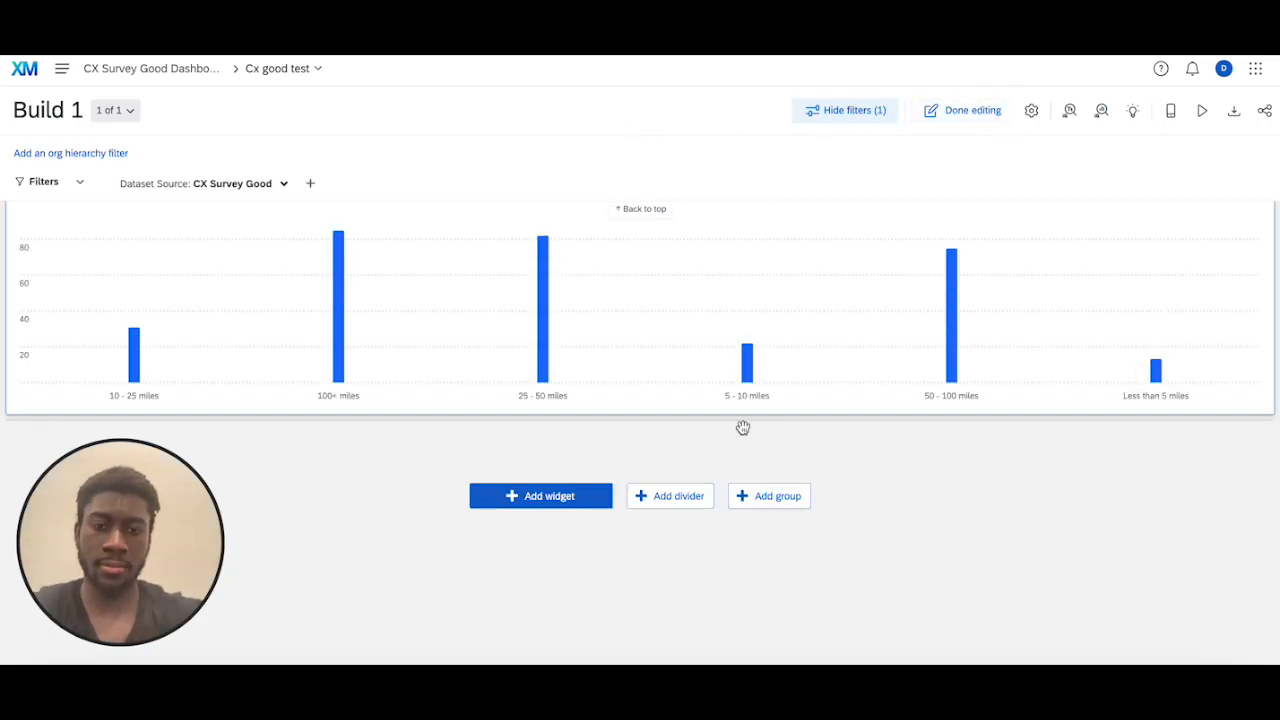
click(535, 492)
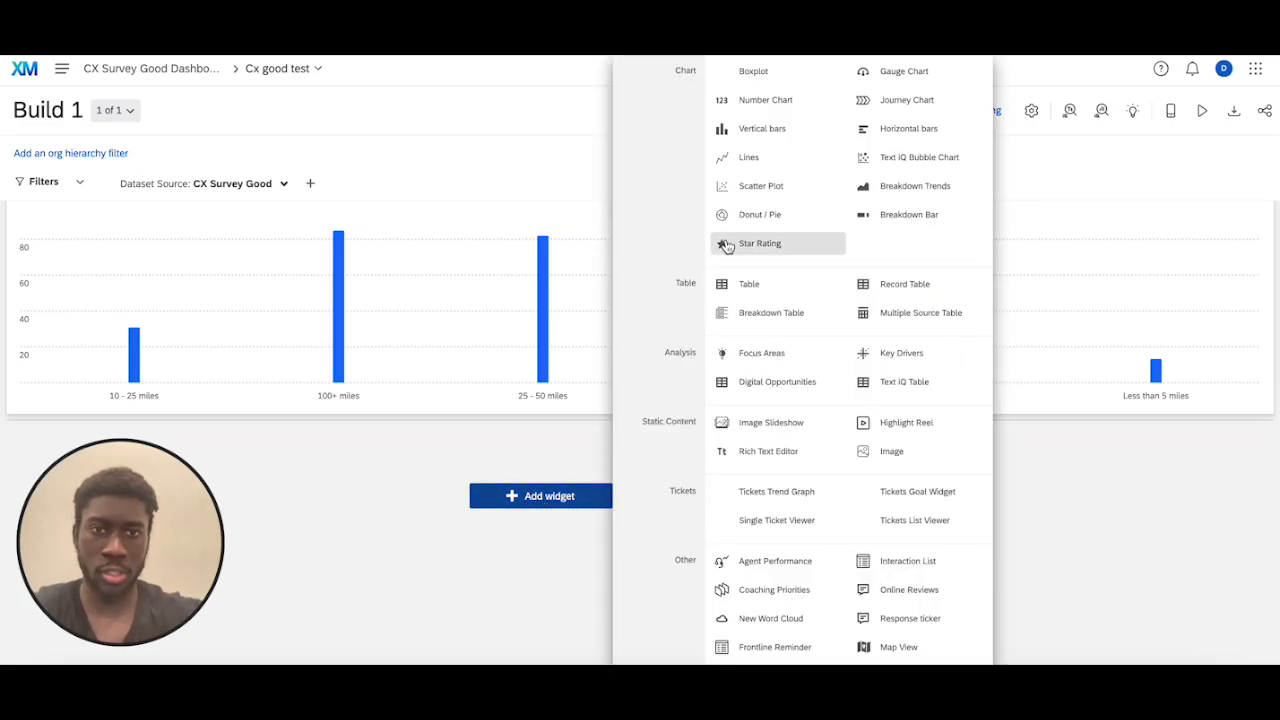
click(762, 286)
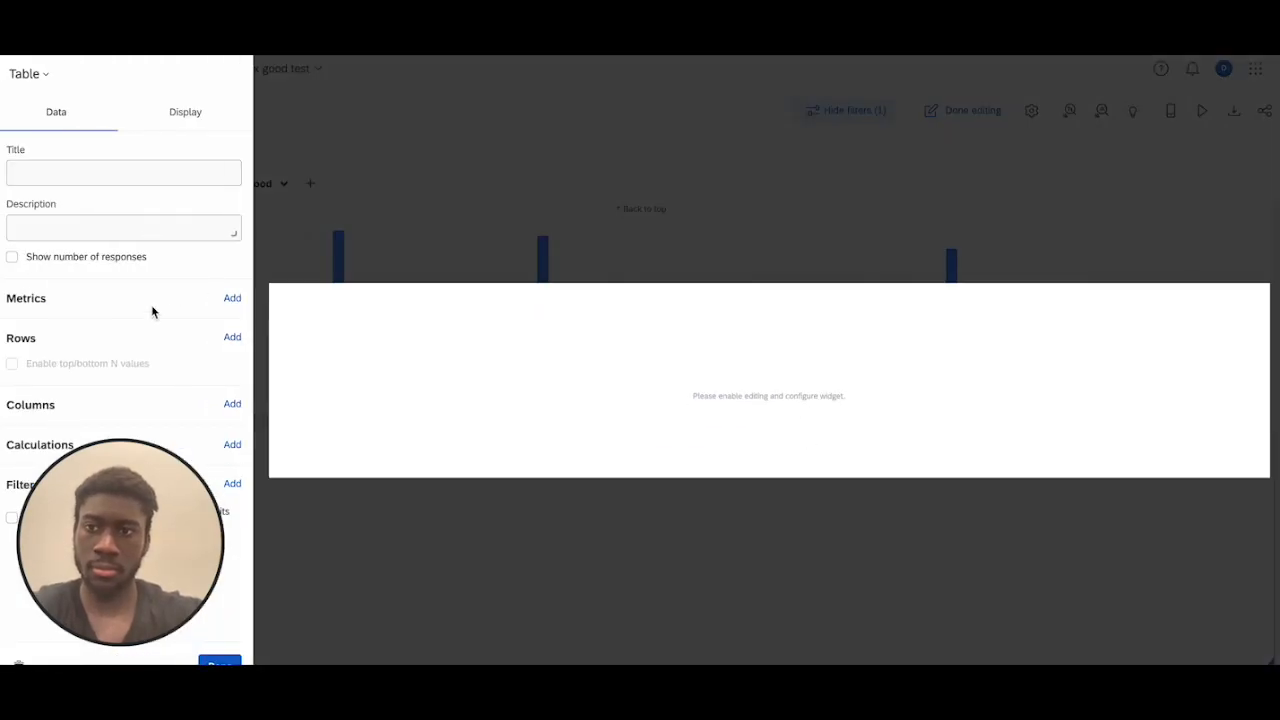
click(230, 298)
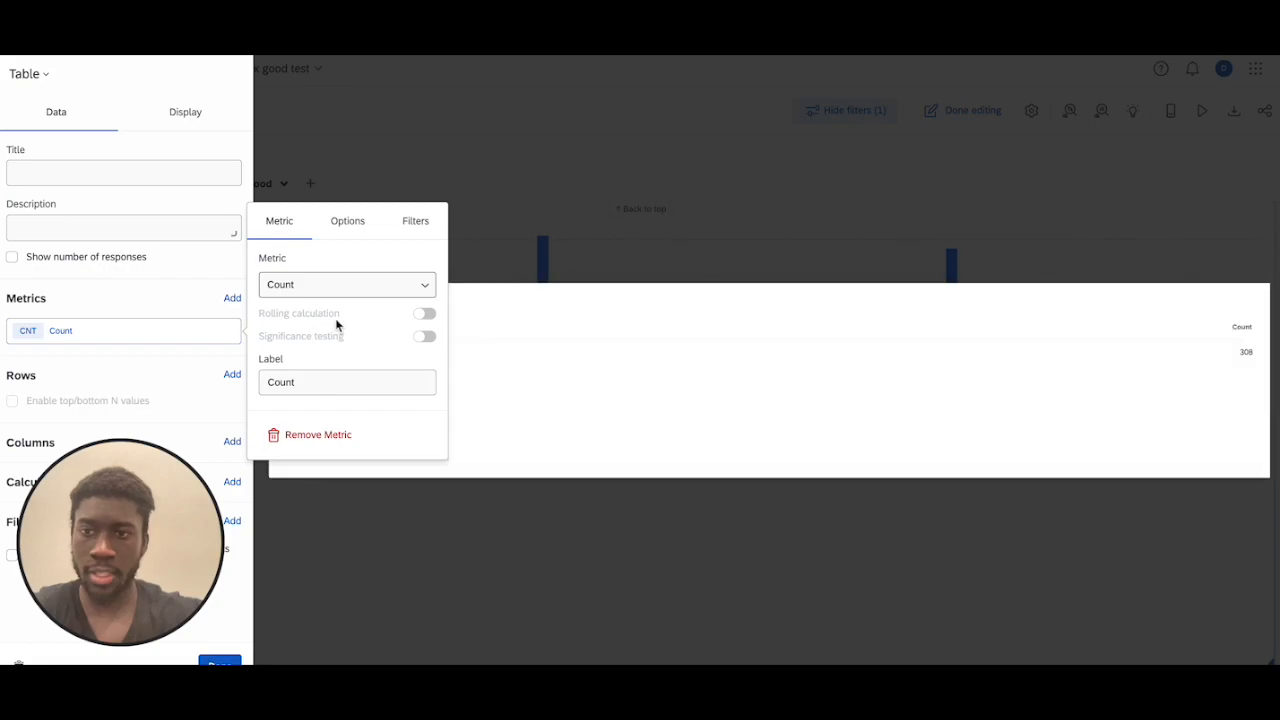
Add Distance as the table widget's row field
click(232, 376)
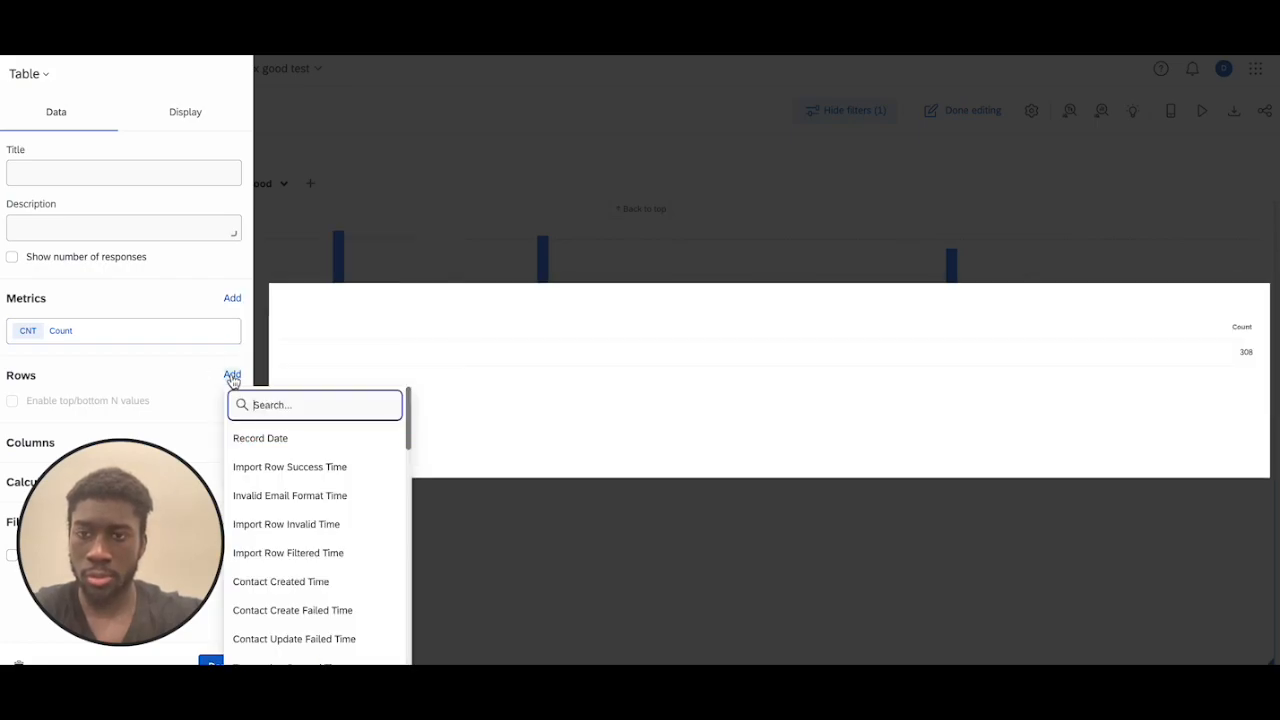
scroll(313, 488, down, 10)
scroll(313, 488, down, 6)
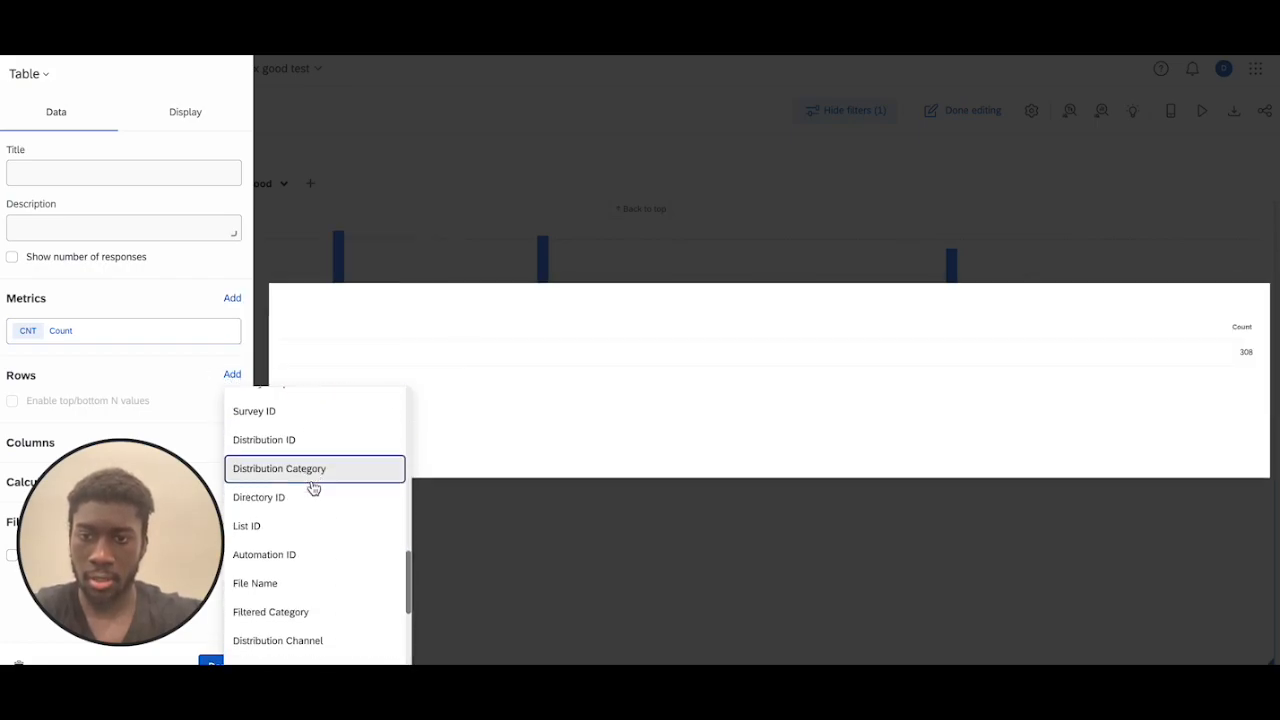
scroll(313, 488, down, 2)
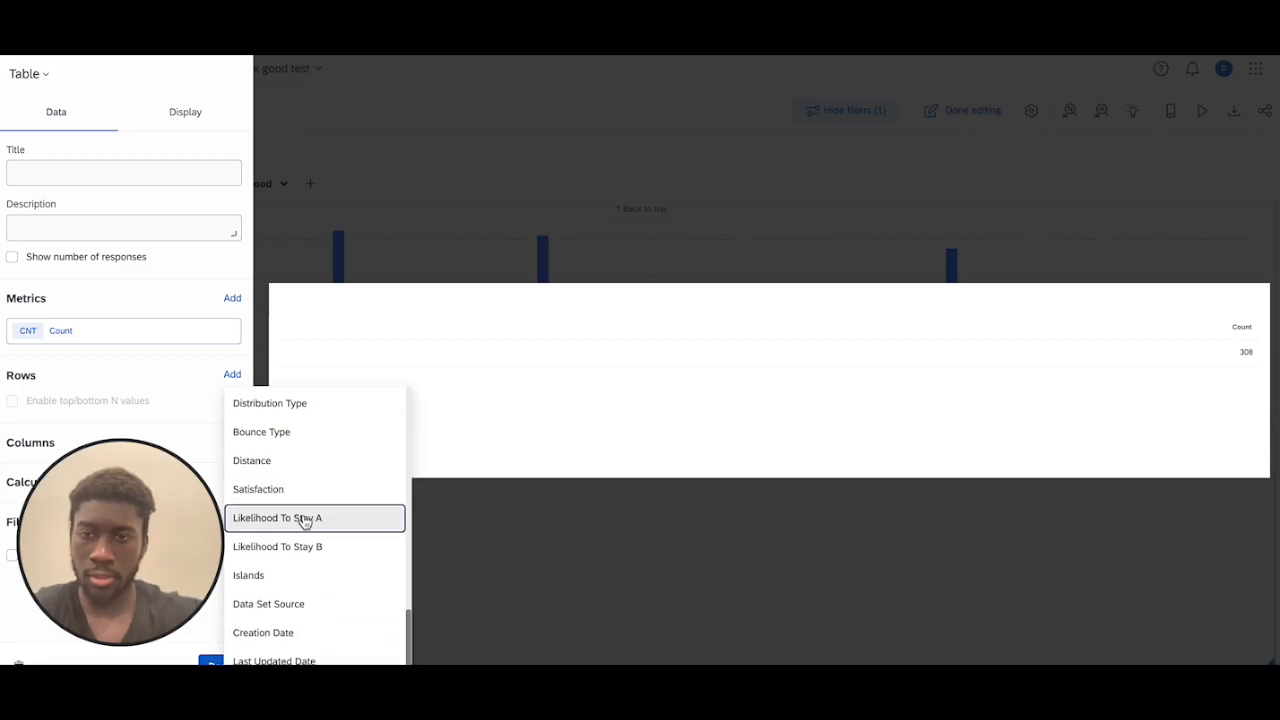
click(252, 462)
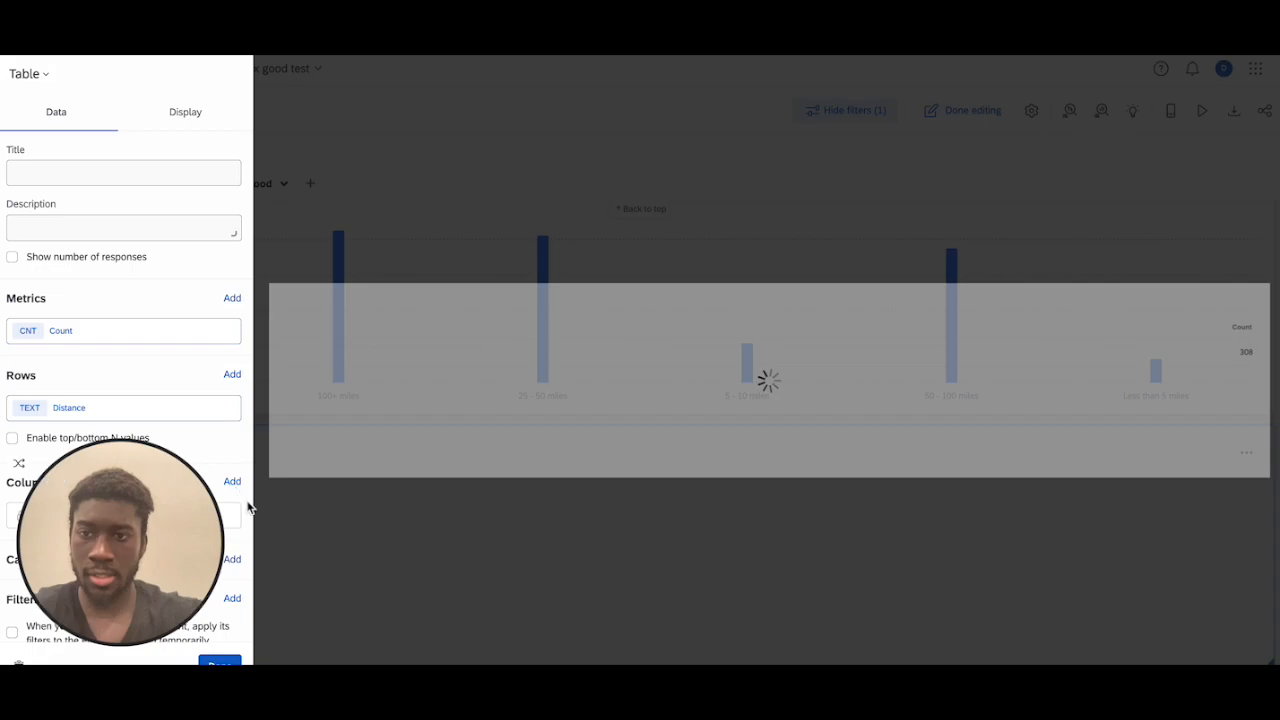
Add Likelihood To Stay A as the table's column field and finish editing the page
click(233, 483)
scroll(300, 374, down, 3)
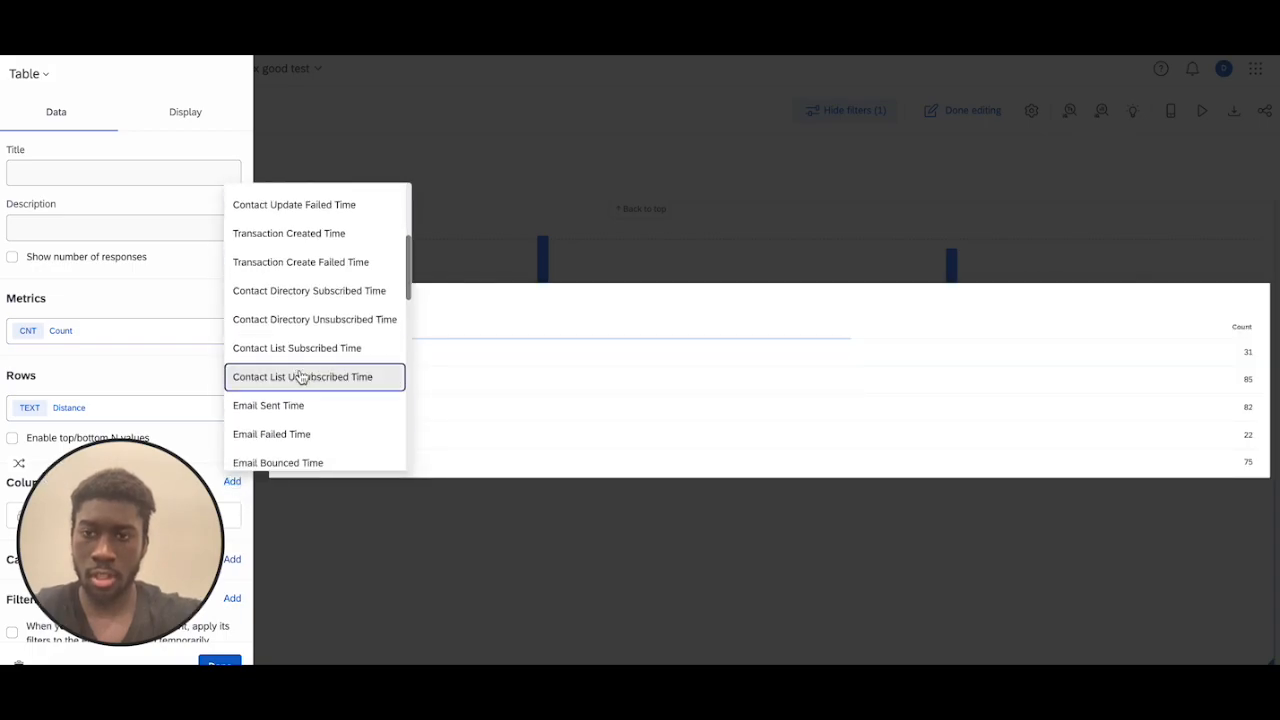
scroll(300, 376, down, 10)
scroll(300, 376, down, 2)
click(309, 397)
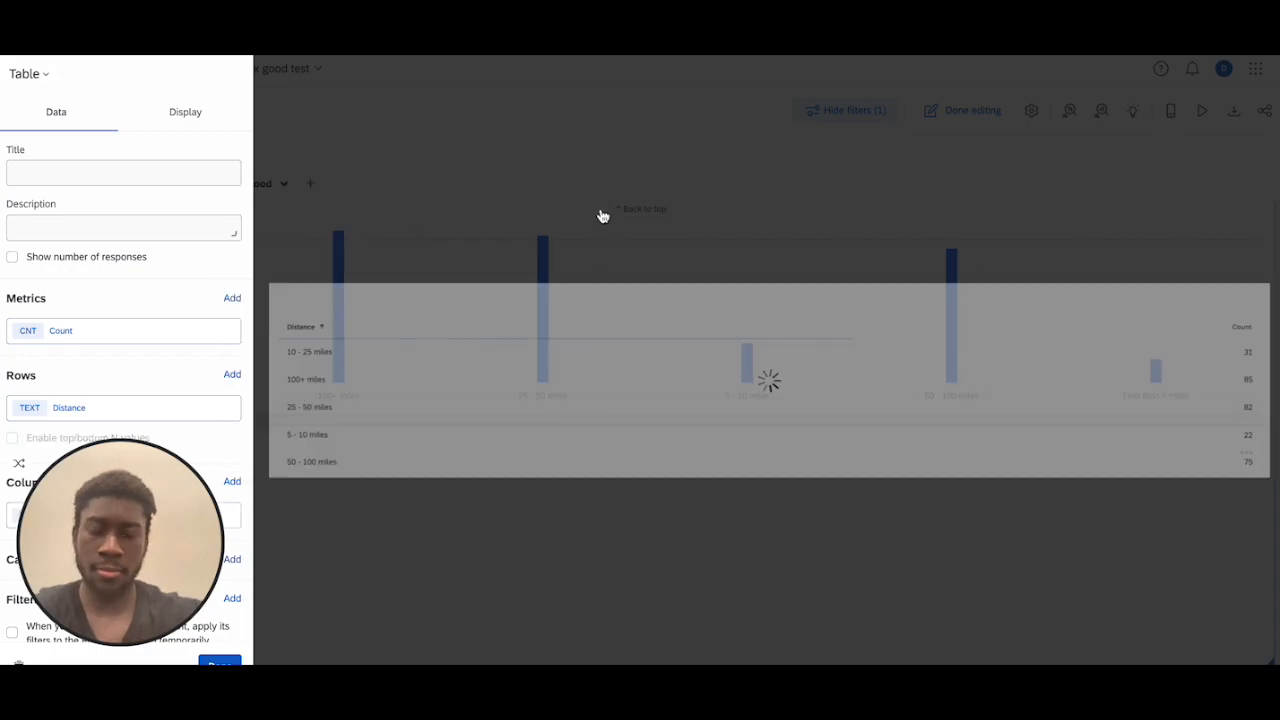
click(546, 177)
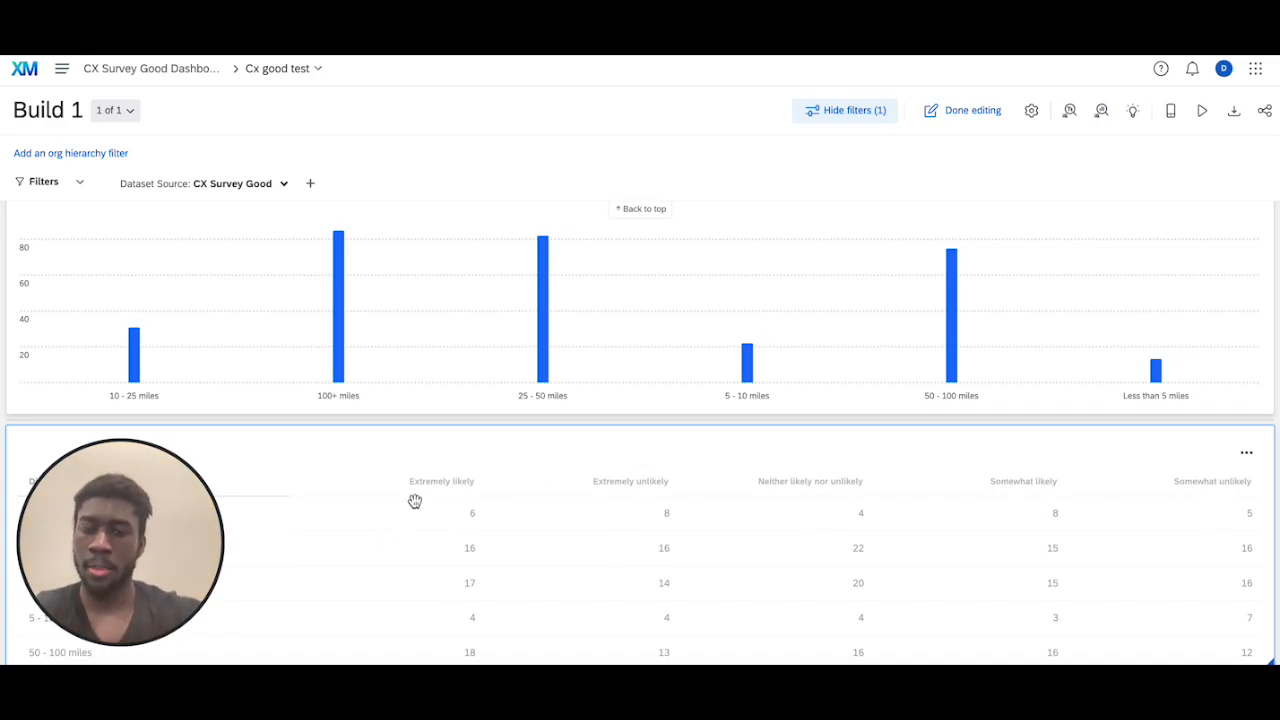
click(972, 112)
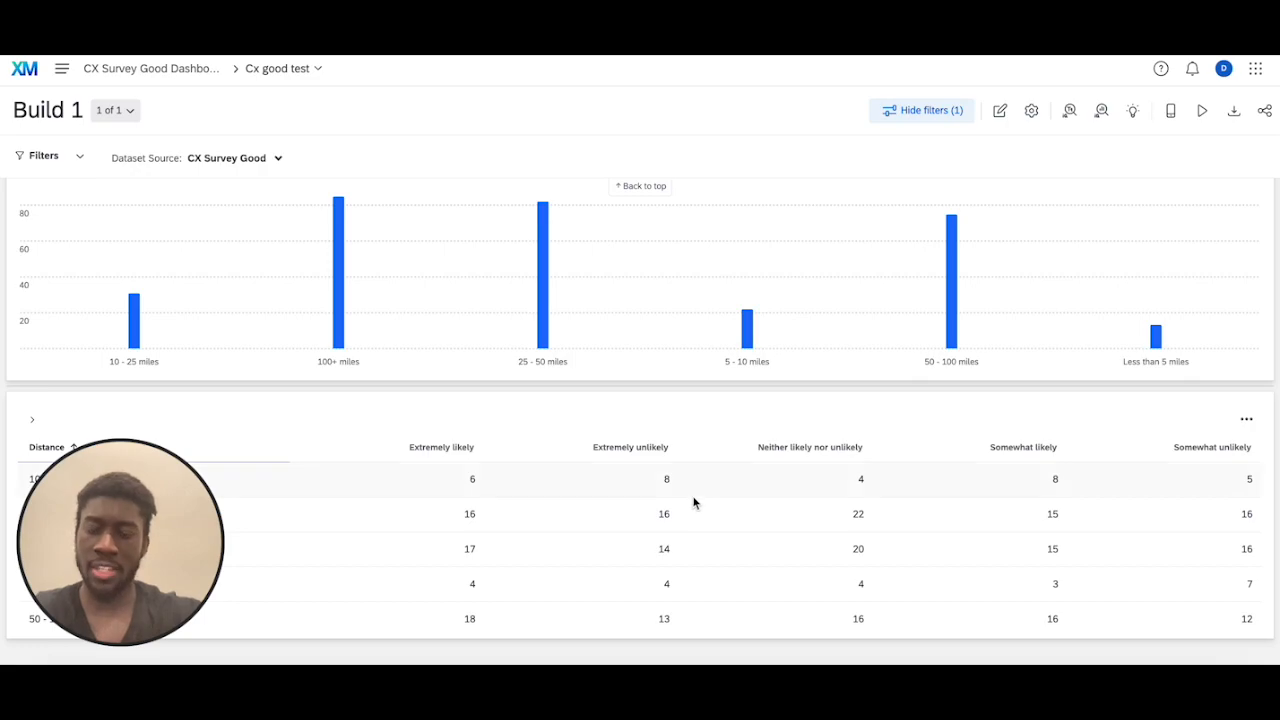
Reopen the table widget for editing and bring up its display settings
click(999, 110)
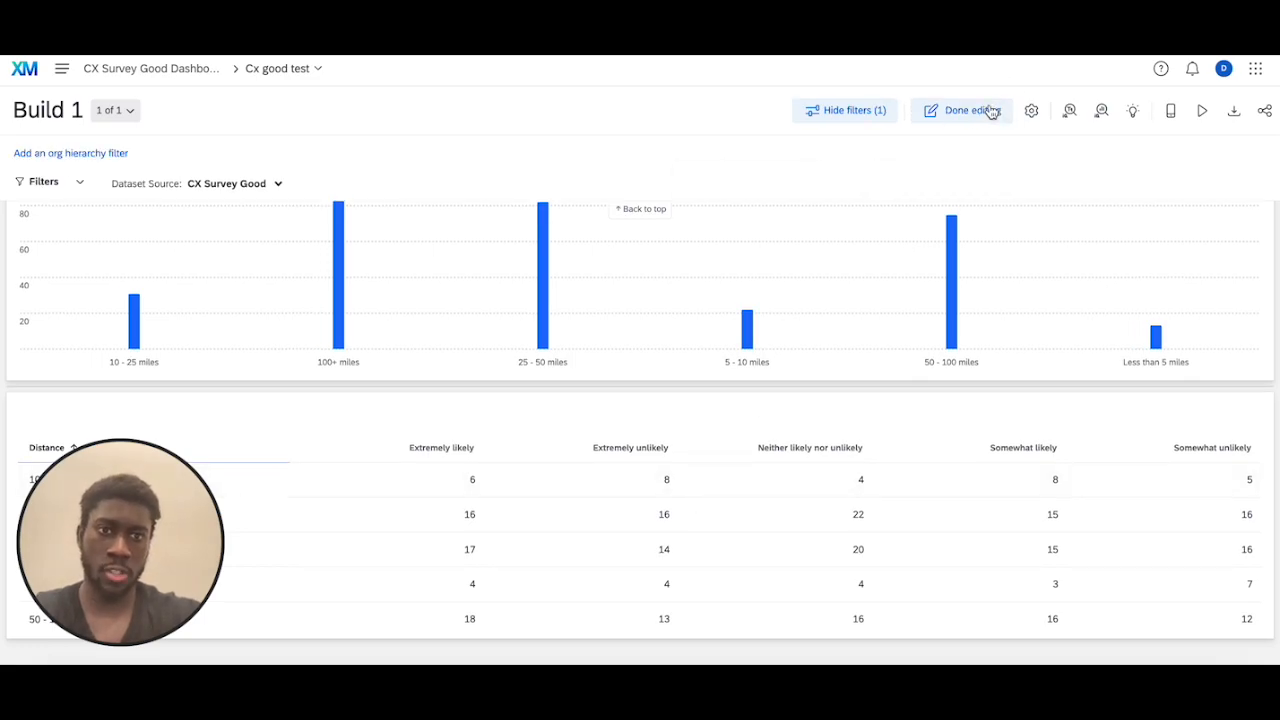
click(1246, 453)
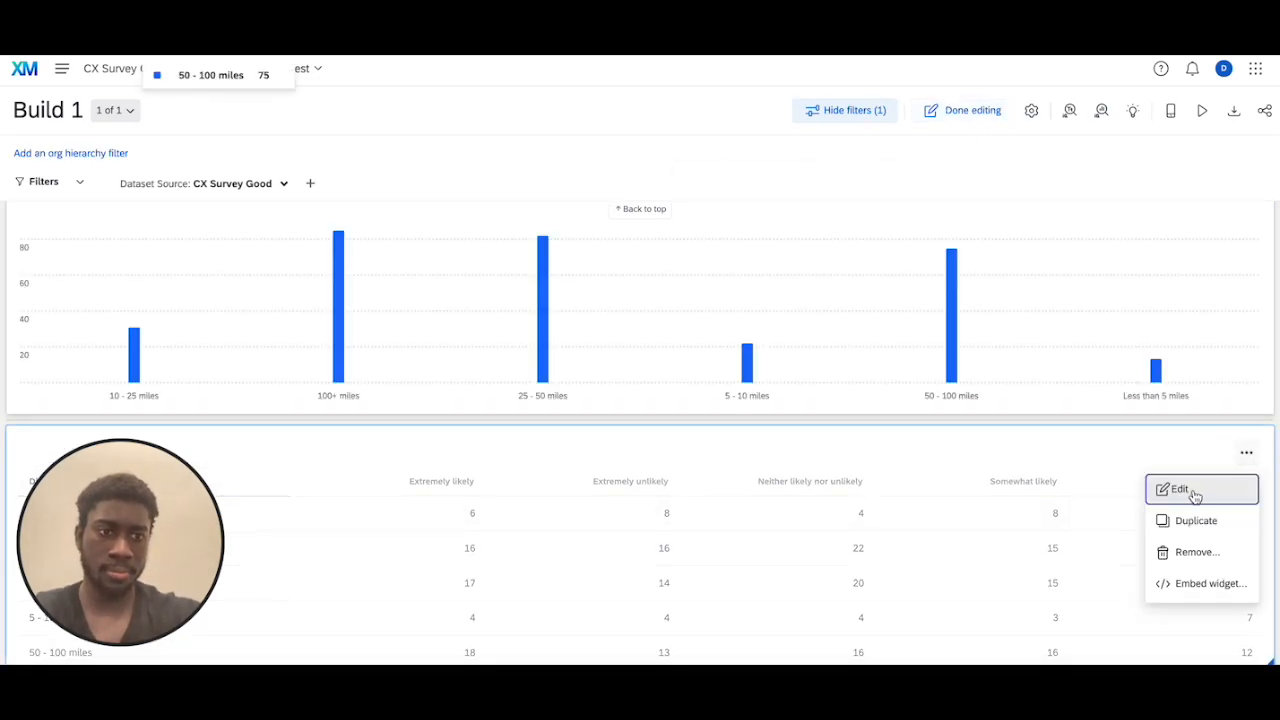
click(1188, 491)
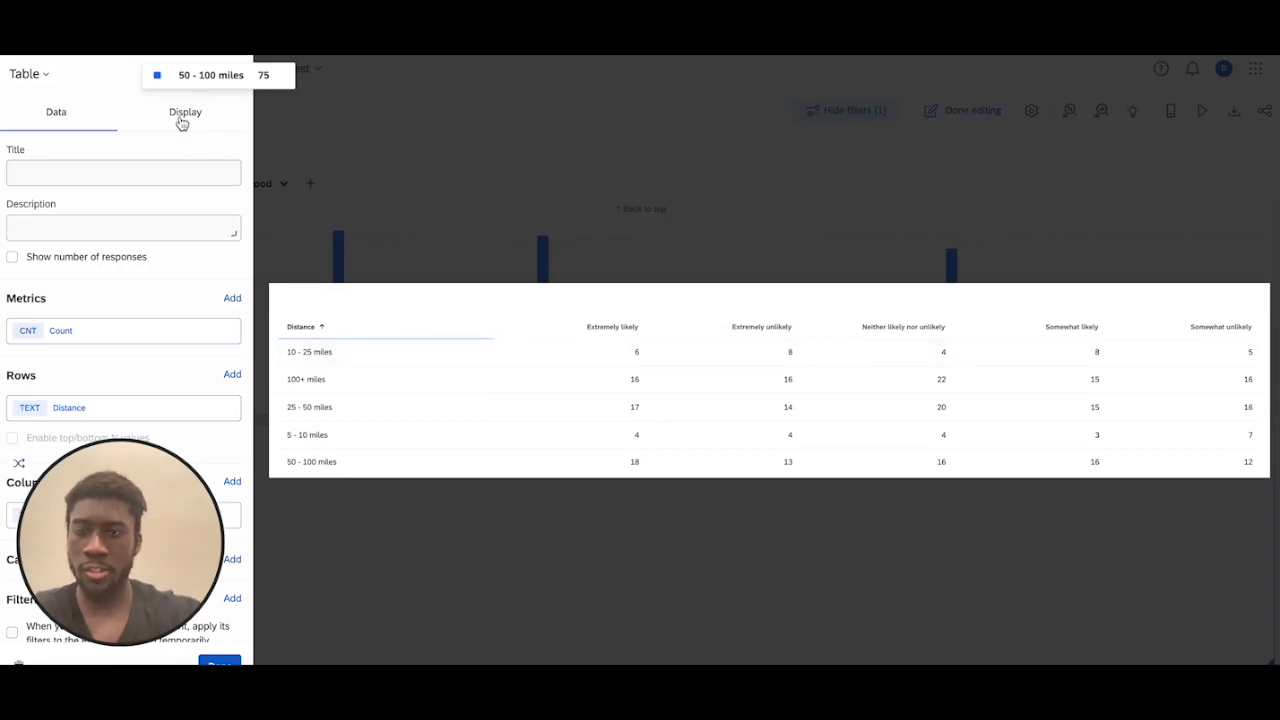
click(183, 118)
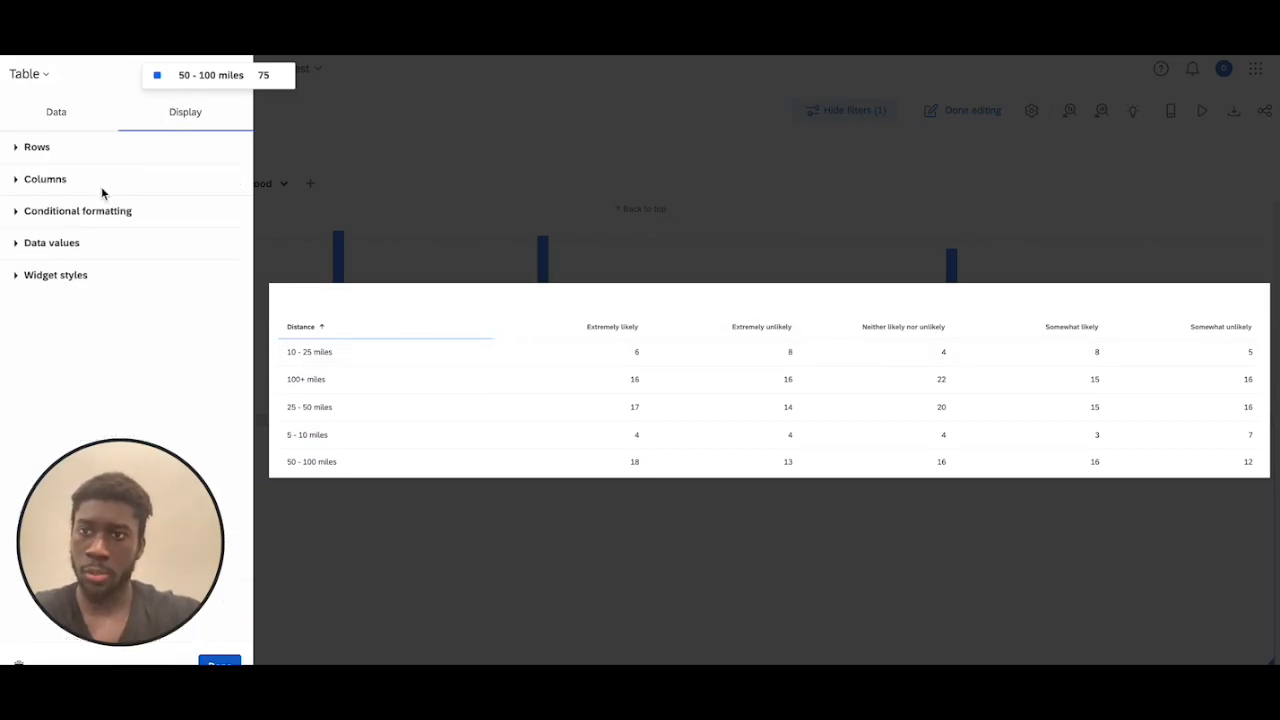
Check how the table's rows are ordered and which sorting options exist for them
click(18, 150)
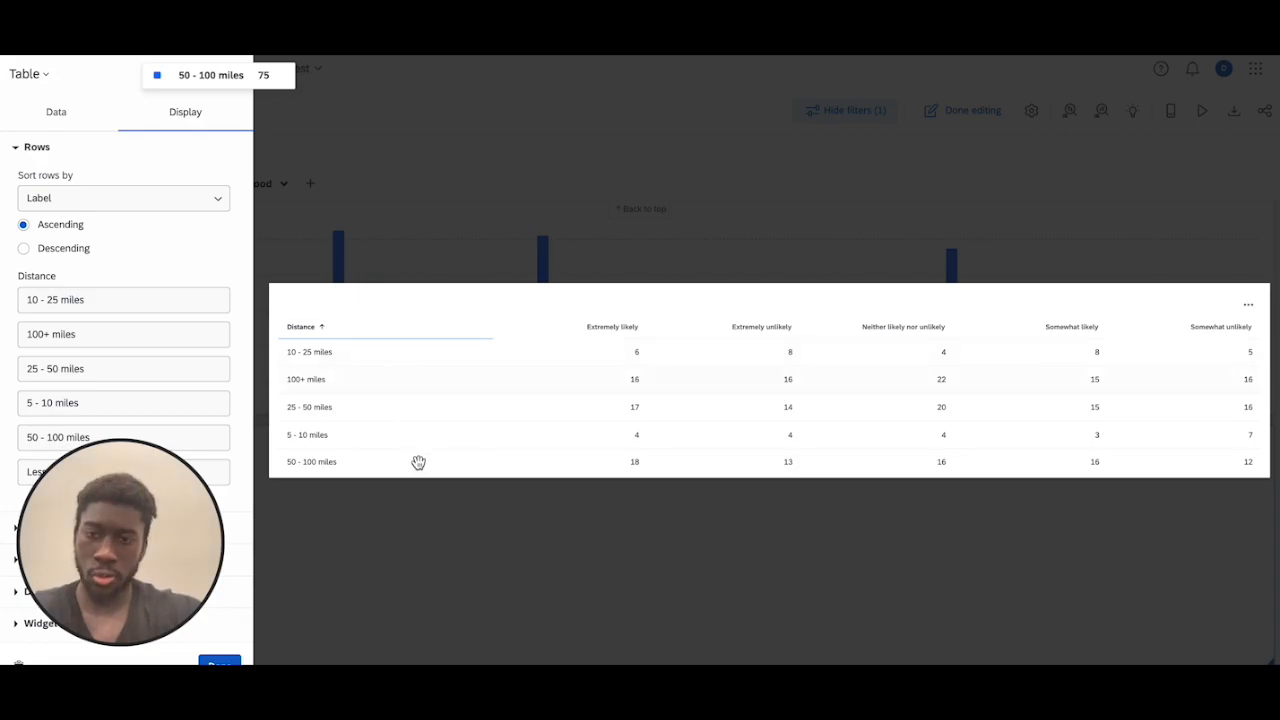
click(138, 200)
click(137, 203)
click(19, 150)
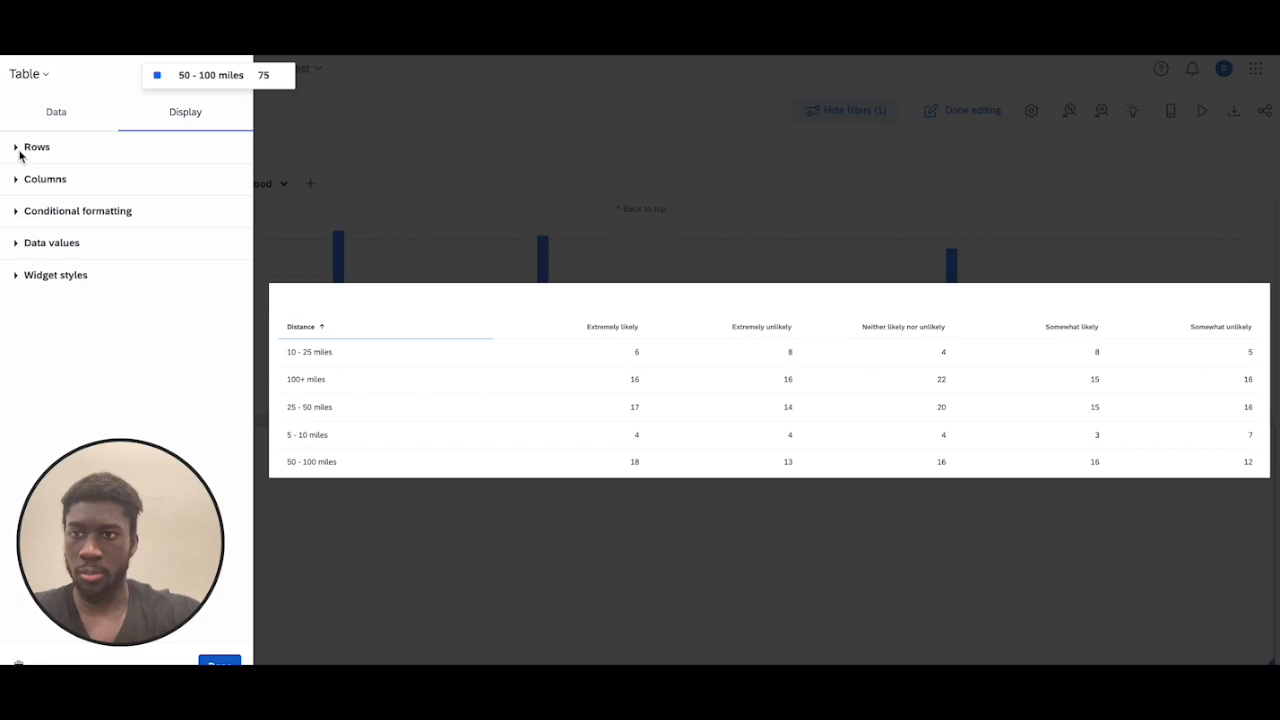
Reorder the table columns as Extremely likely, Somewhat likely, Neither likely nor unlikely, Somewhat unlikely, Extremely unlikely
click(20, 182)
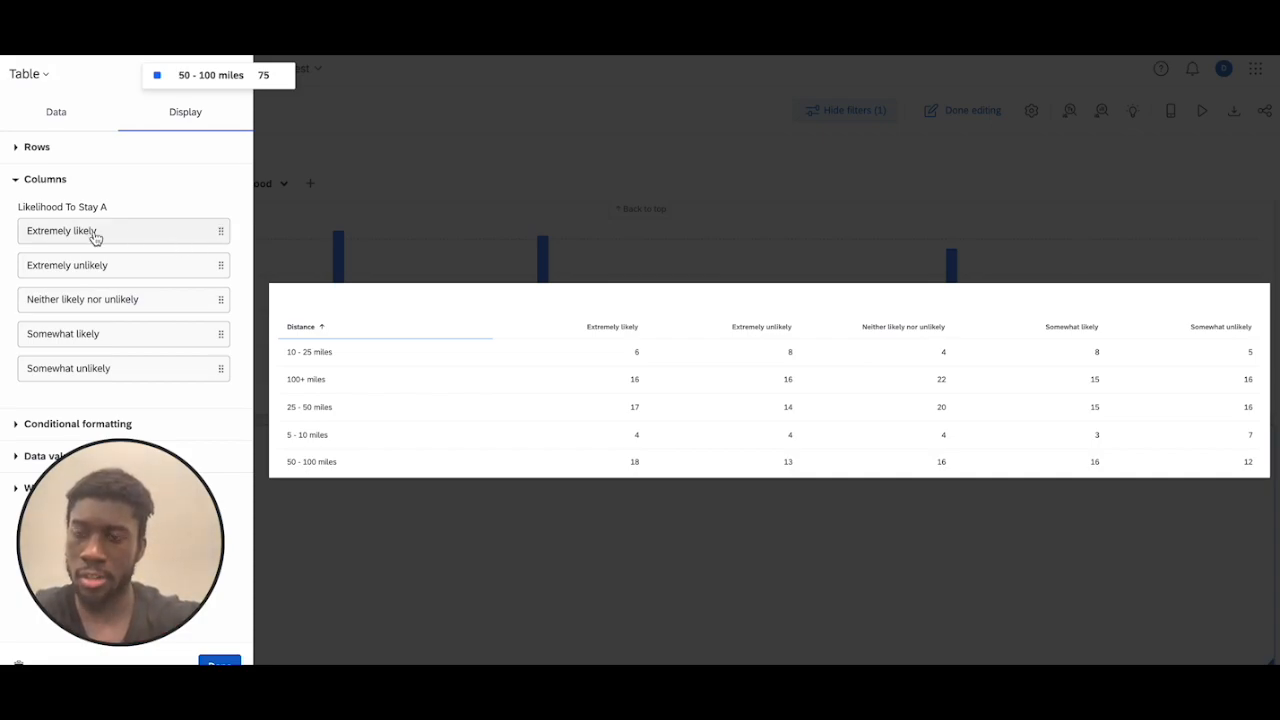
drag(218, 330, 214, 257)
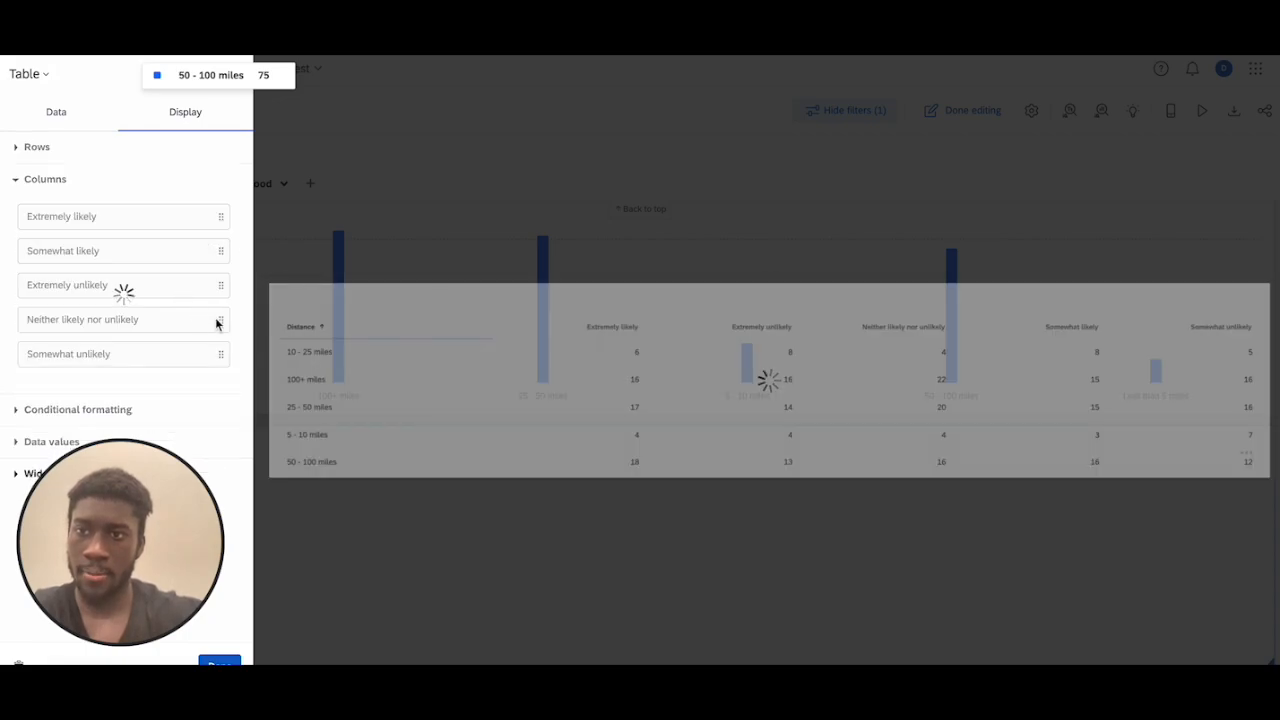
drag(220, 331, 223, 291)
drag(225, 371, 226, 334)
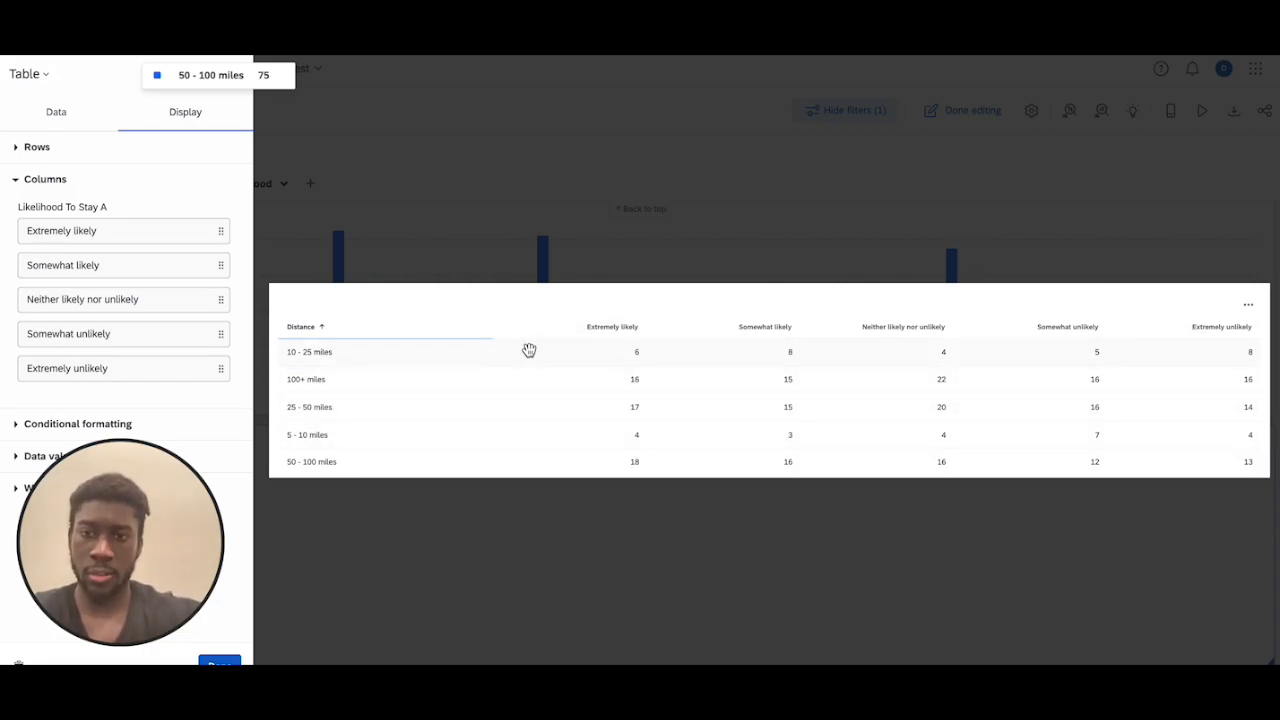
Set the table's rows to be sorted by Custom order
click(16, 147)
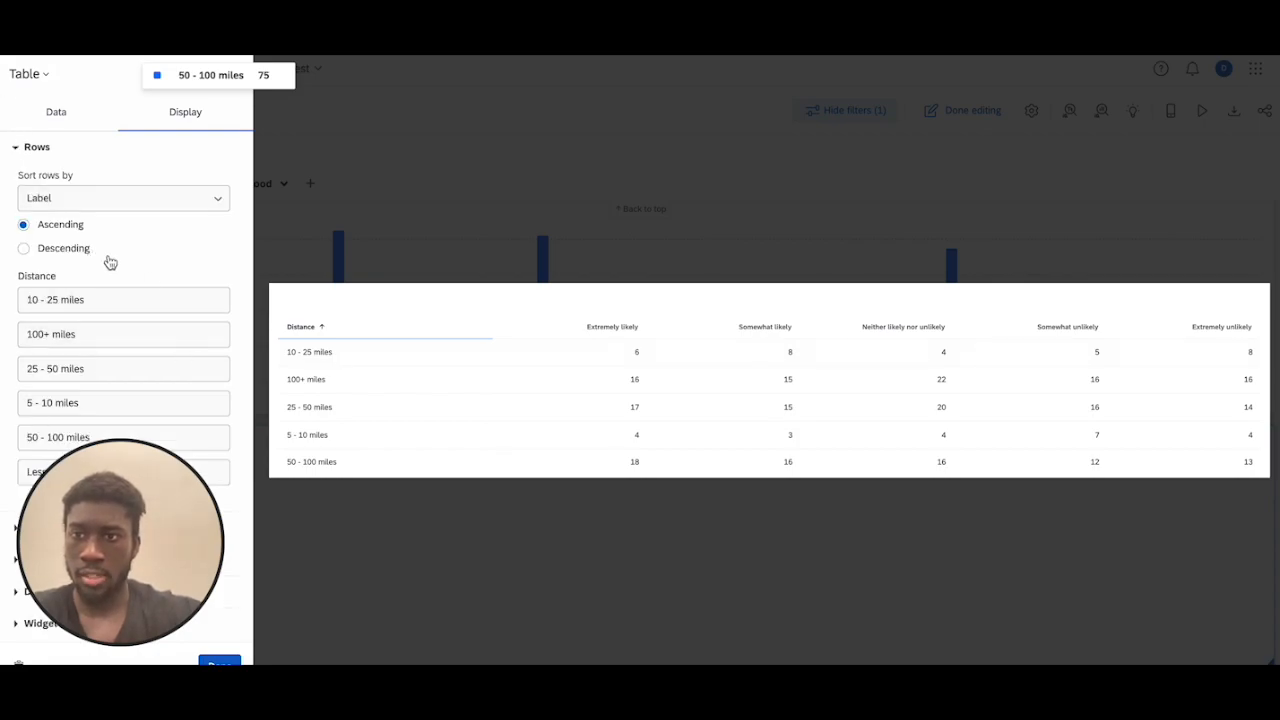
click(83, 208)
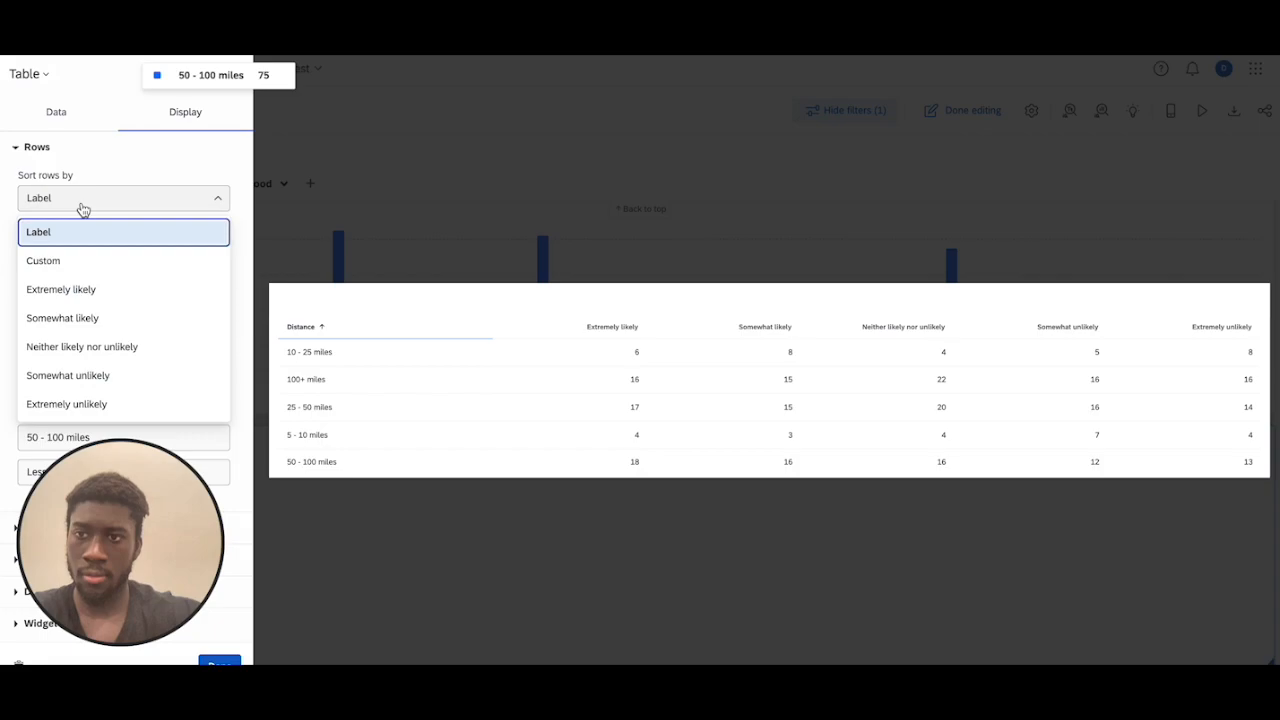
click(89, 261)
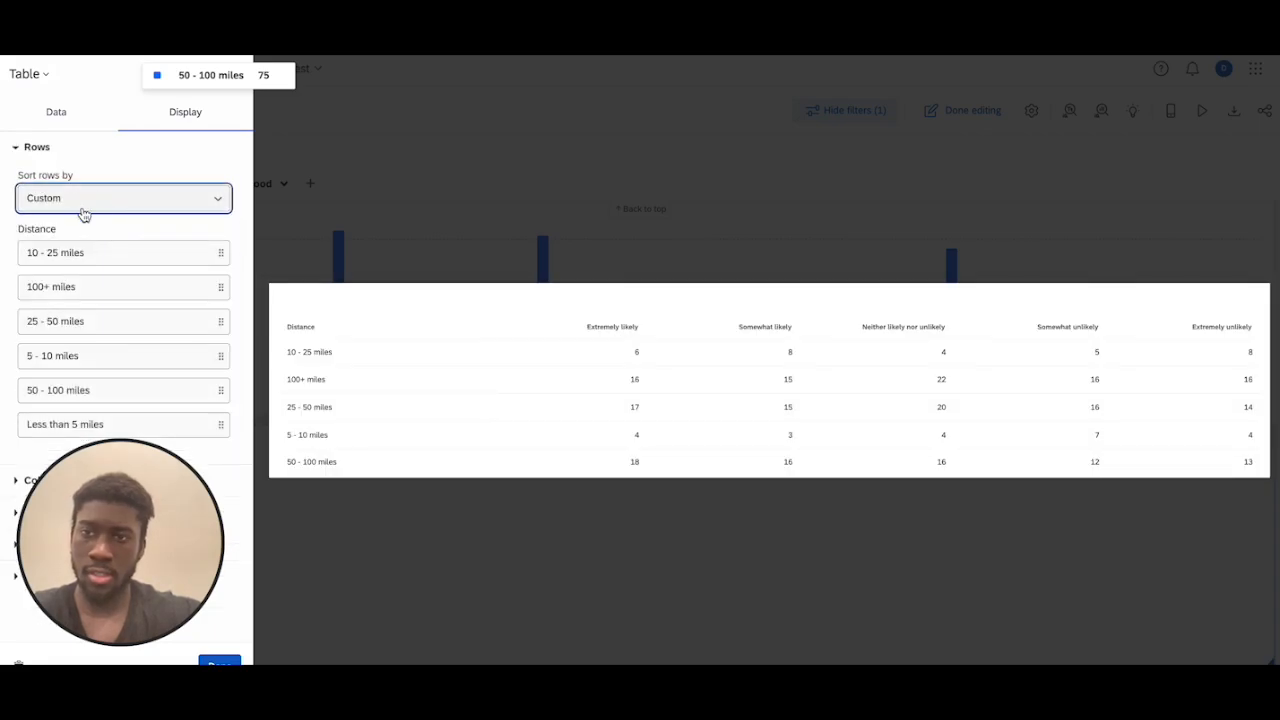
Switch the row sorting to Label and back to Custom to compare the two options
click(103, 205)
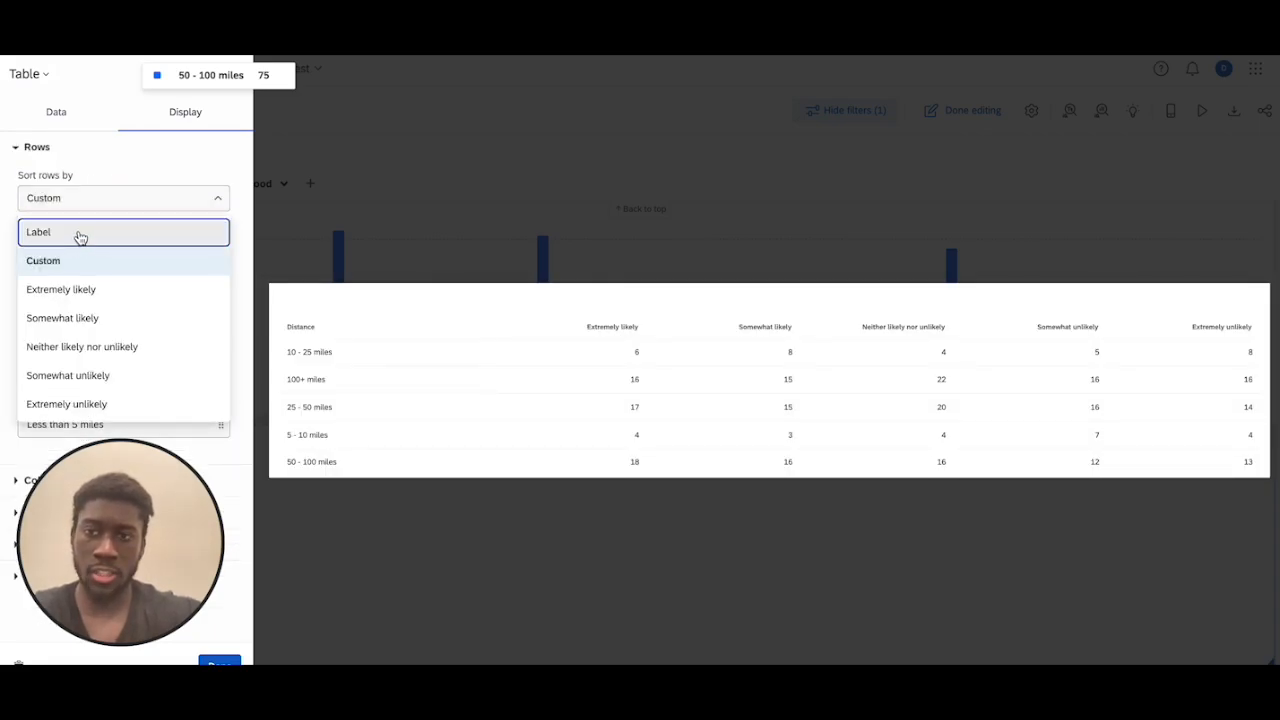
click(79, 232)
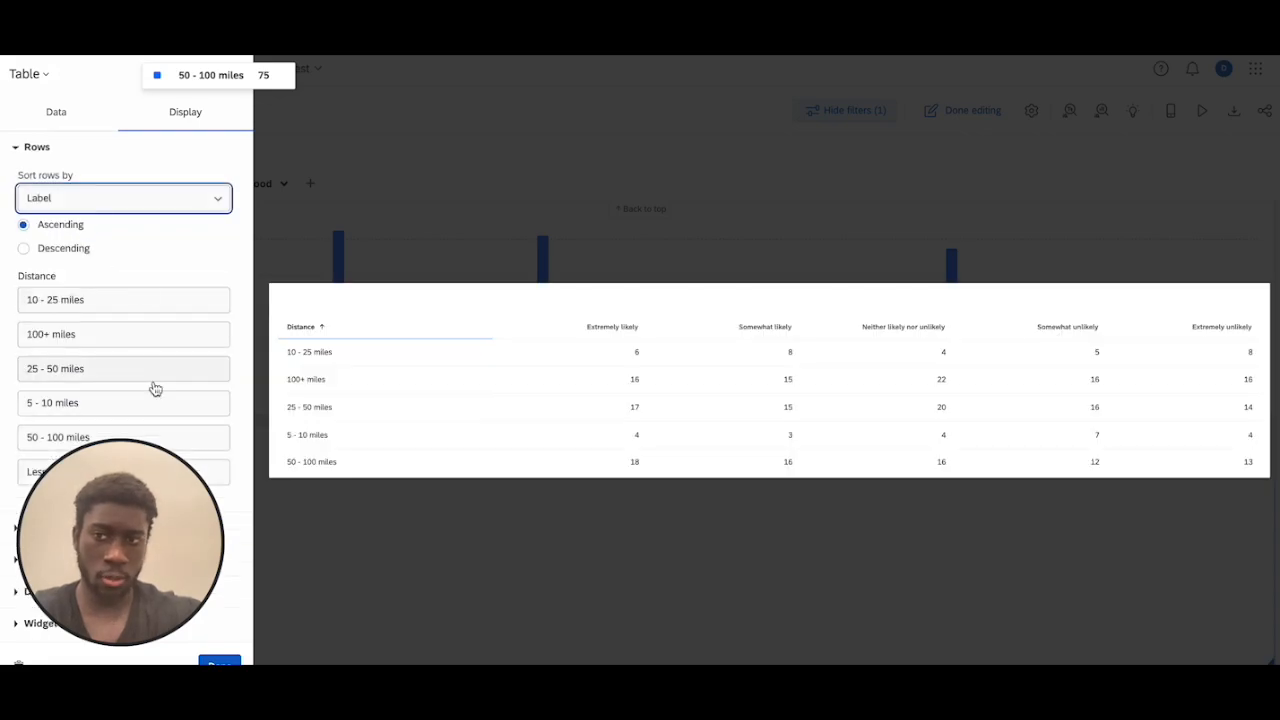
click(117, 200)
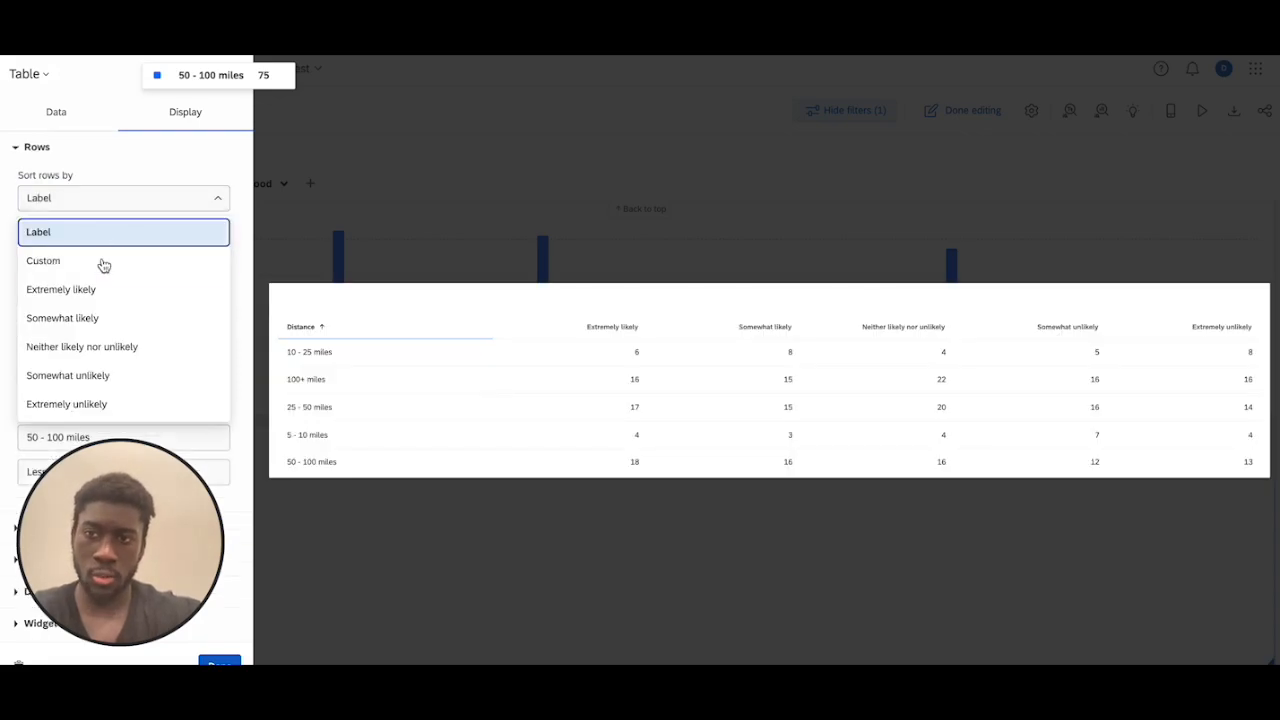
click(105, 263)
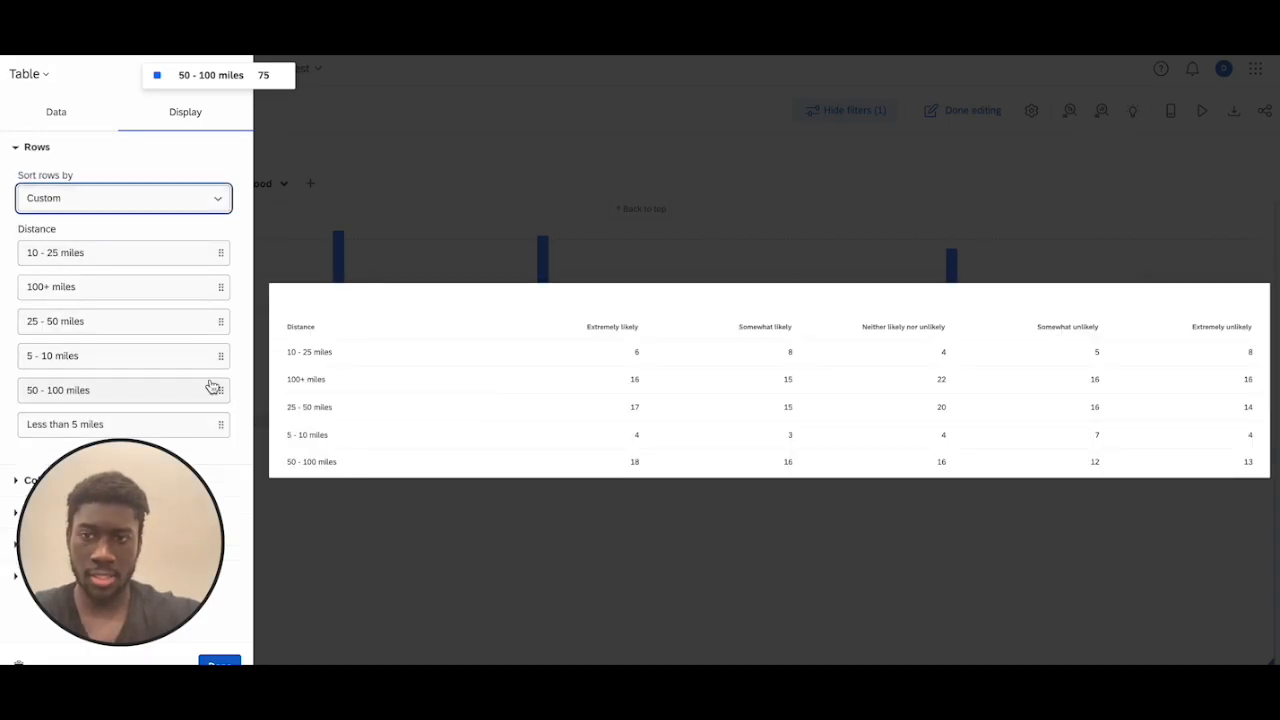
Order the Distance rows as Less than 5, 5 - 10, 10 - 25, 25 - 50, 50 - 100 and 100+ miles, and close the widget settings
drag(219, 423, 217, 264)
mouse_move(217, 386)
mouse_down()
mouse_move(217, 277)
mouse_move(220, 366)
mouse_up()
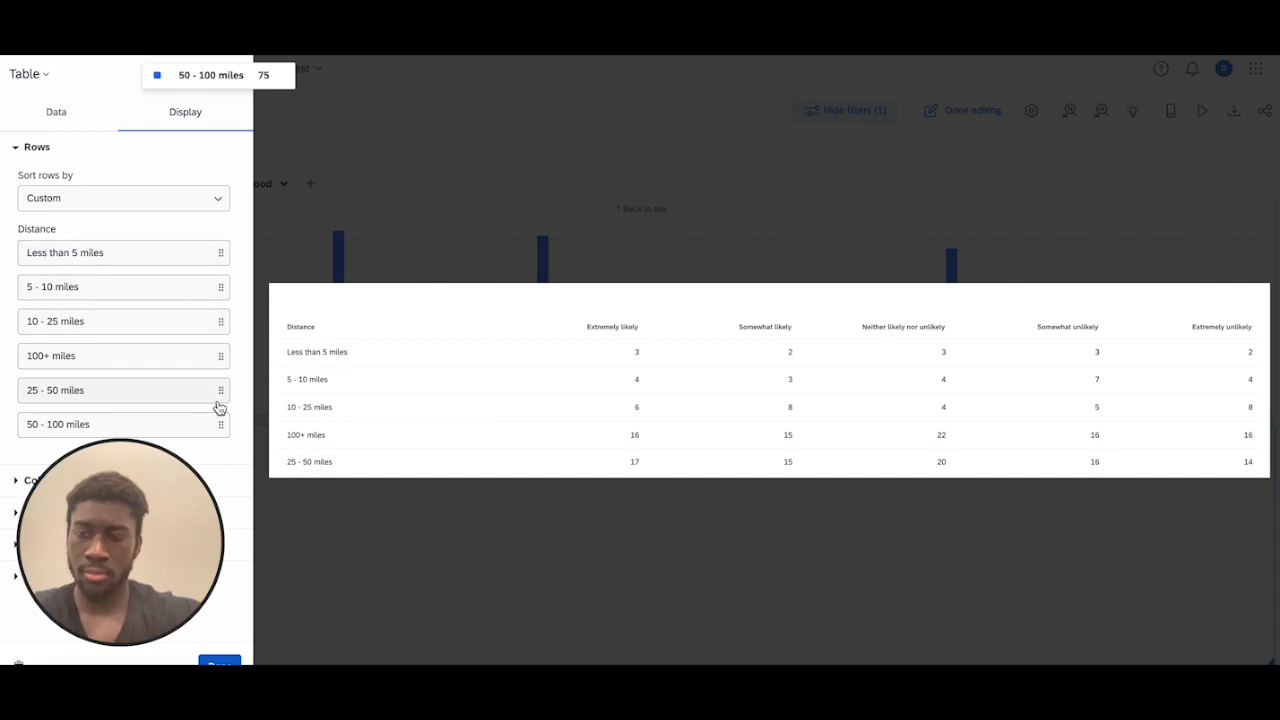
mouse_move(225, 404)
mouse_down()
mouse_move(231, 346)
mouse_move(222, 424)
mouse_up()
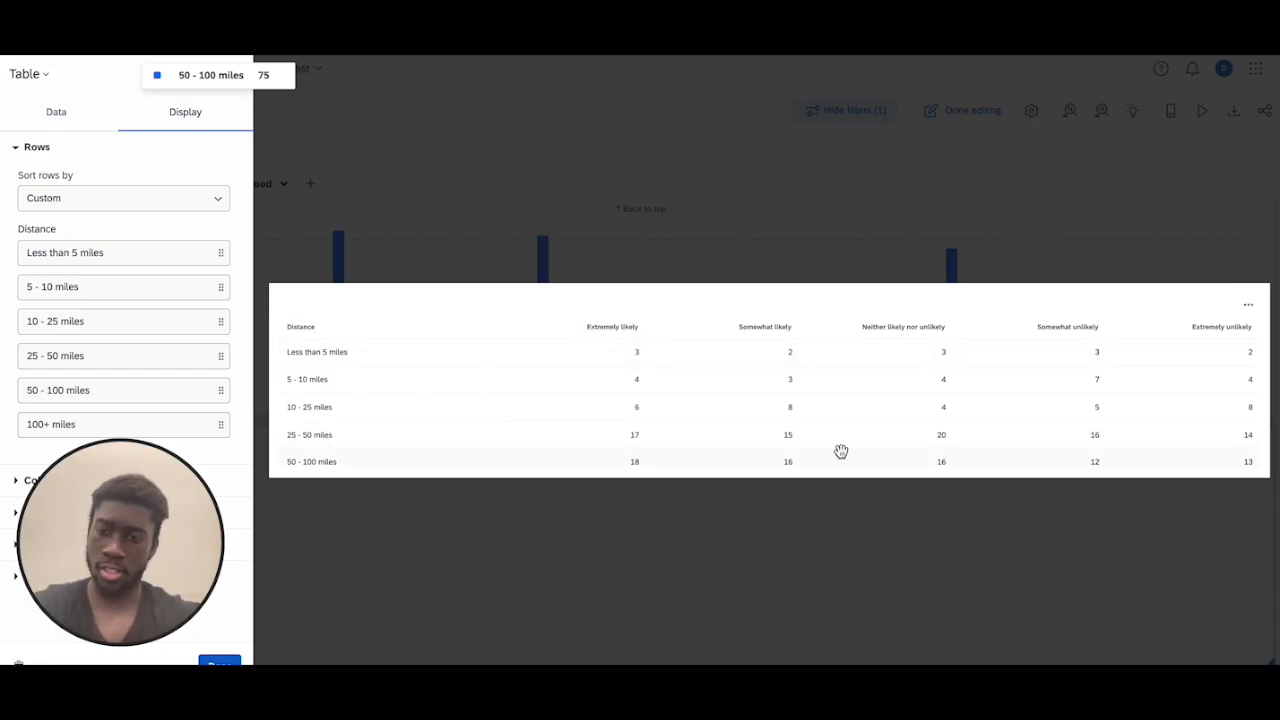
click(752, 557)
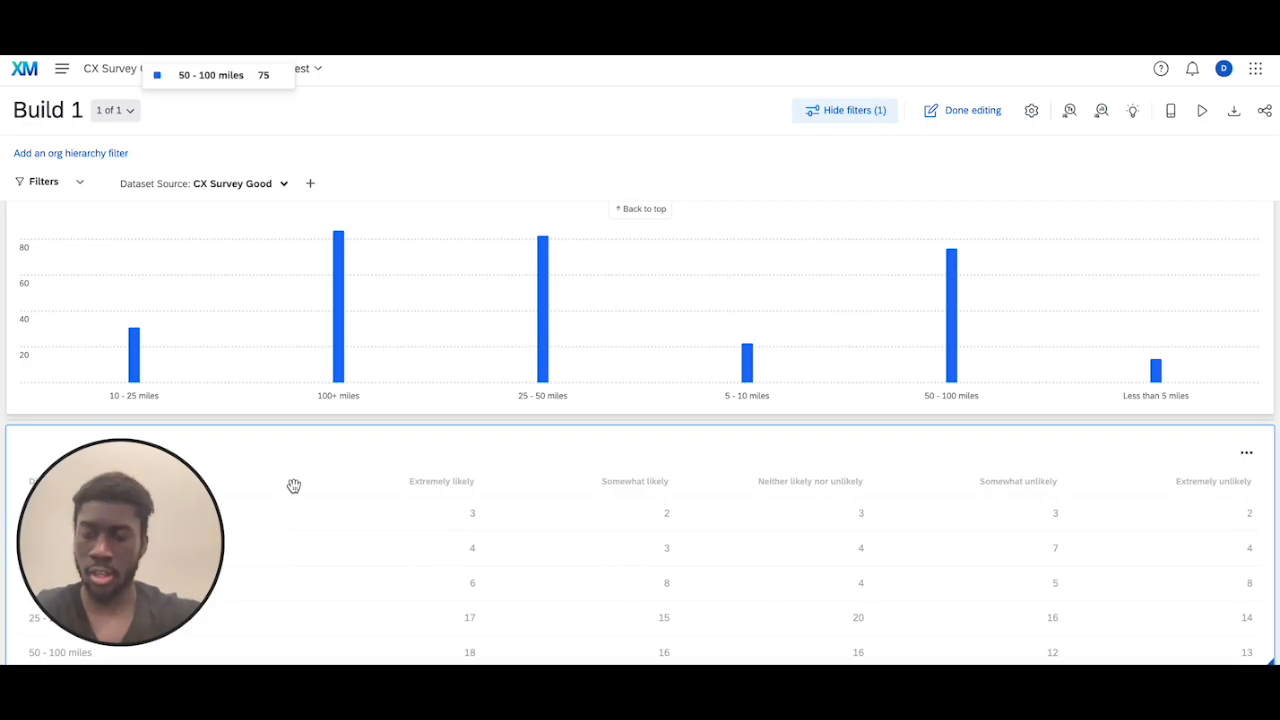
Reopen the table widget's display settings and review the column order, row order and row sorting options
click(1245, 456)
click(1195, 488)
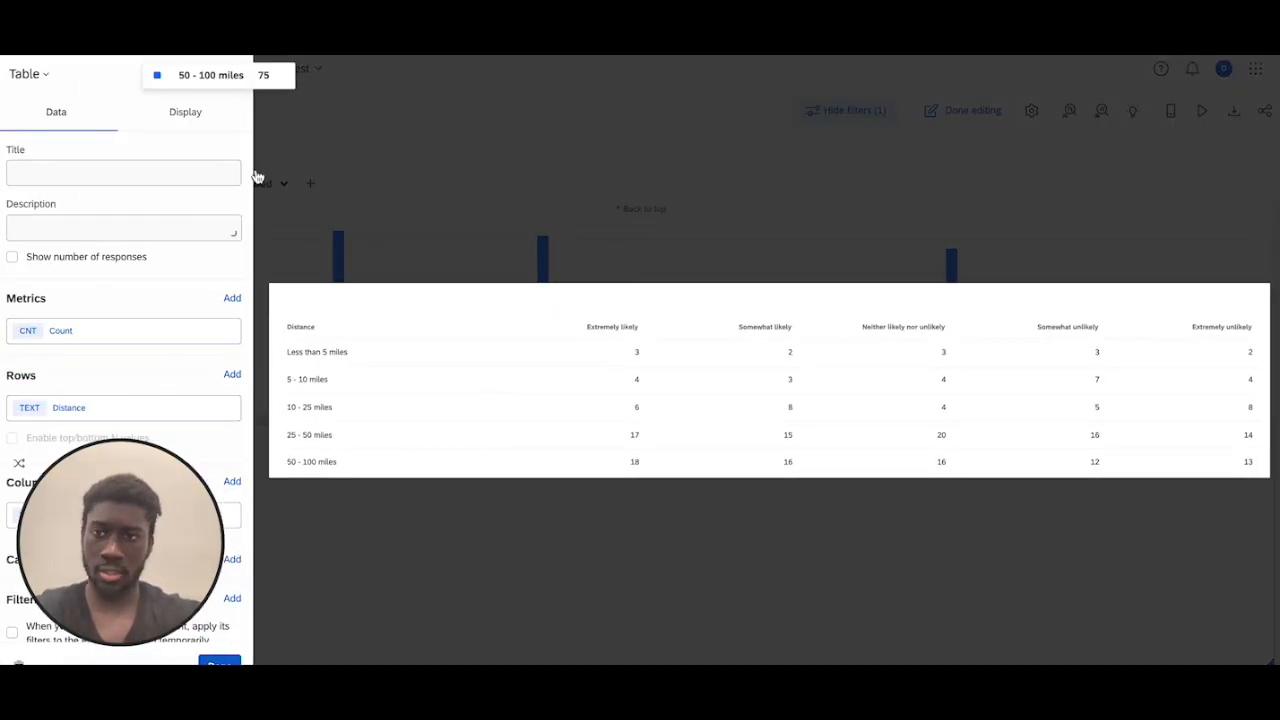
click(185, 115)
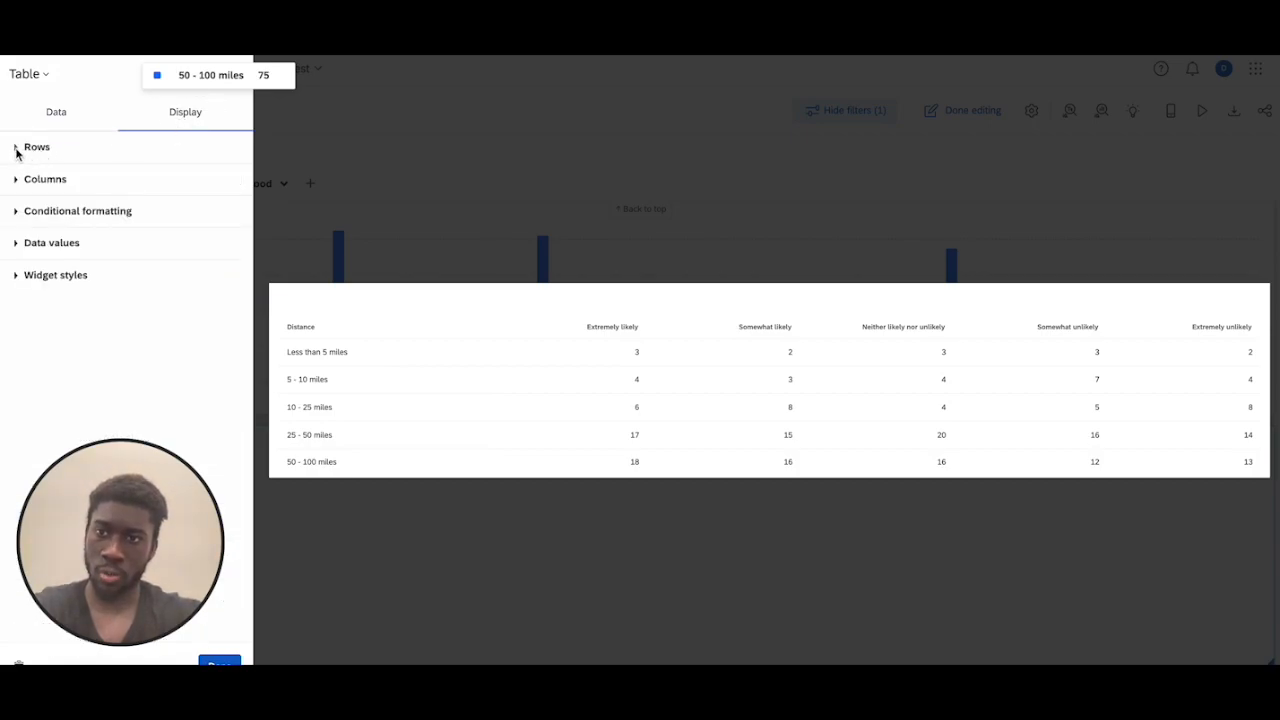
click(17, 180)
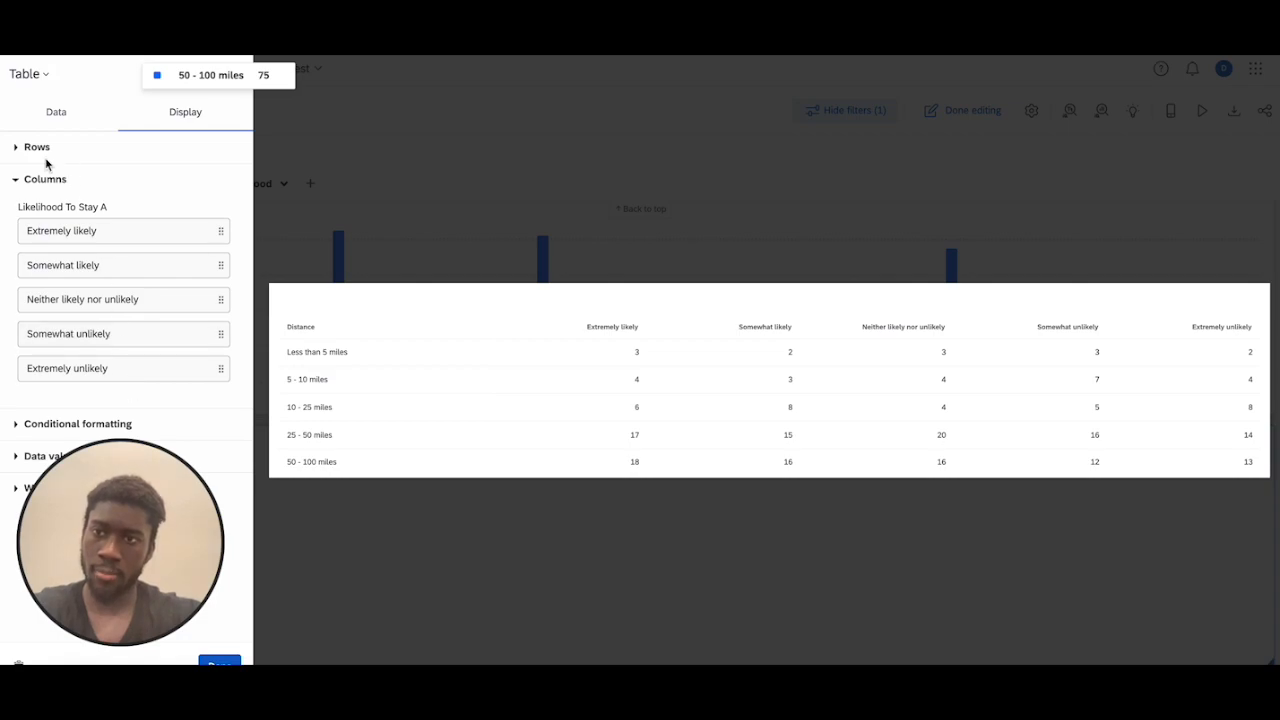
click(17, 148)
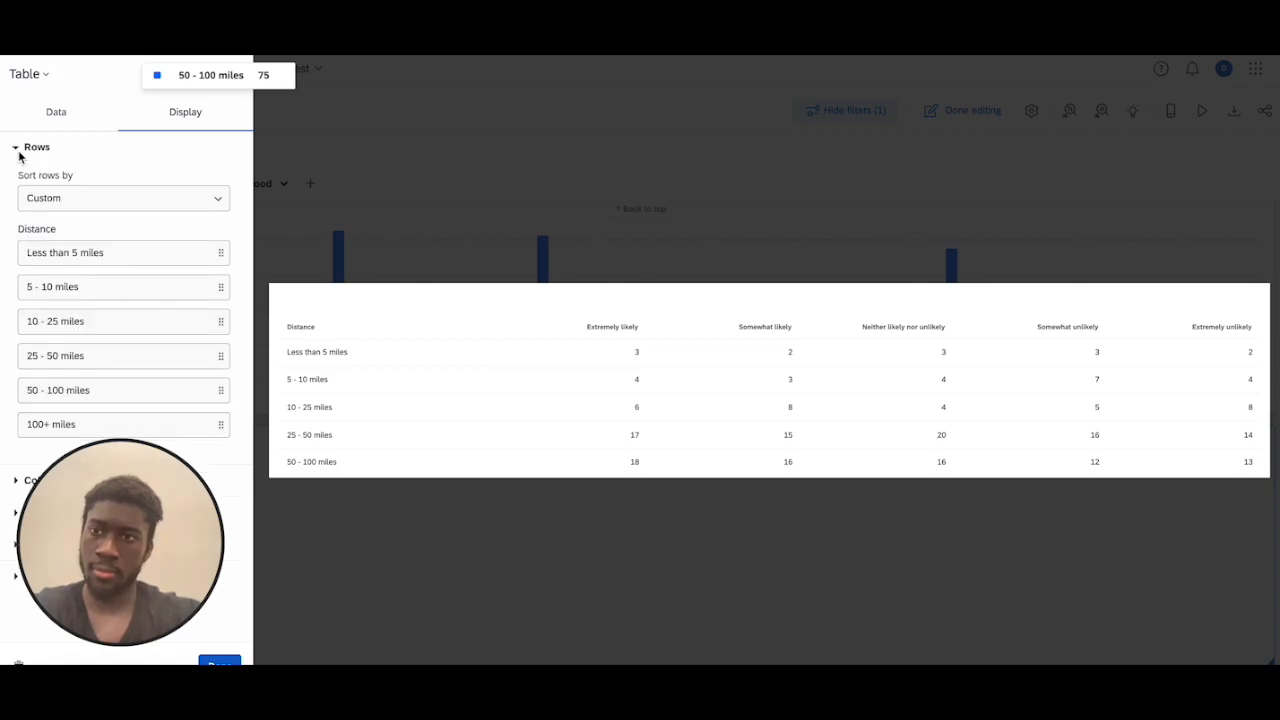
click(109, 200)
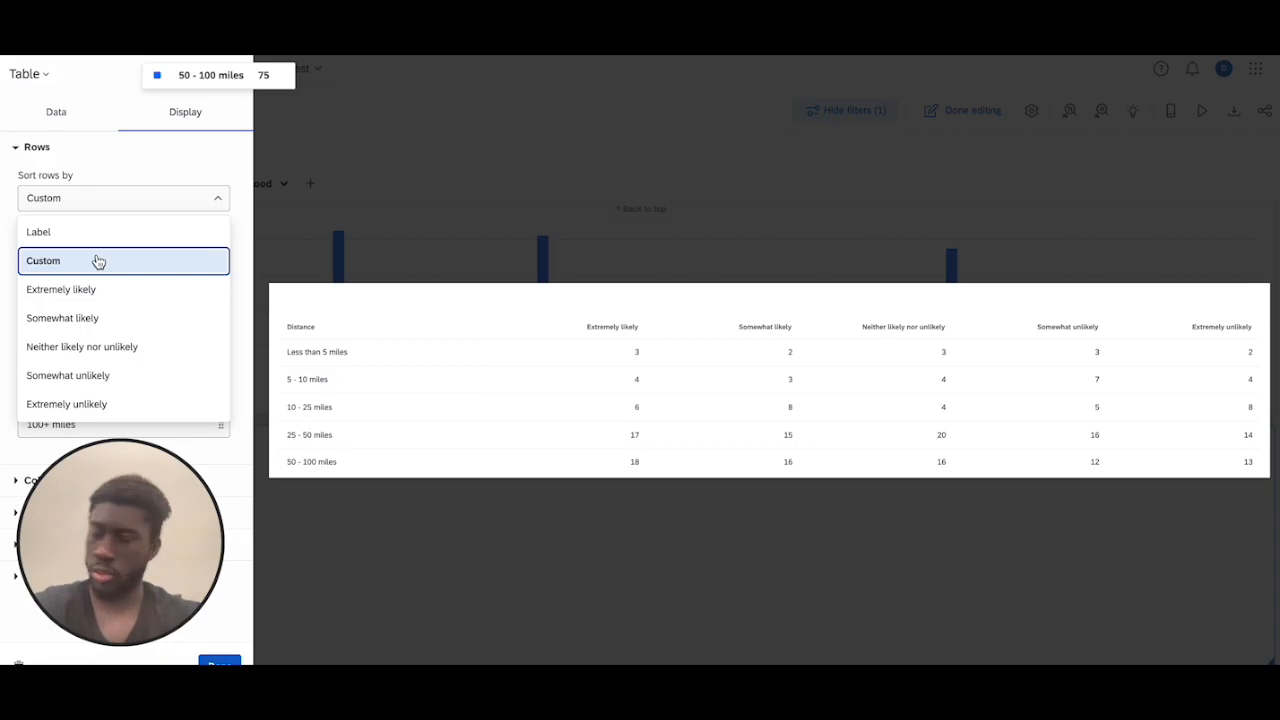
click(16, 148)
click(15, 179)
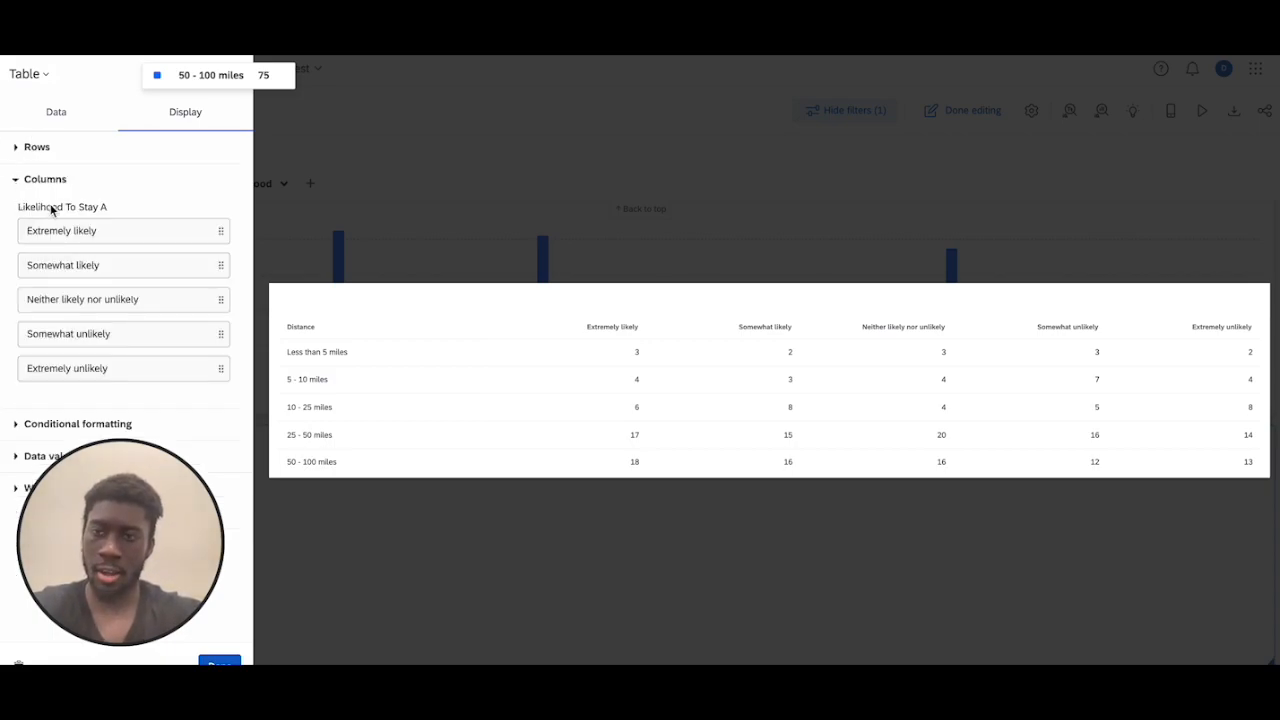